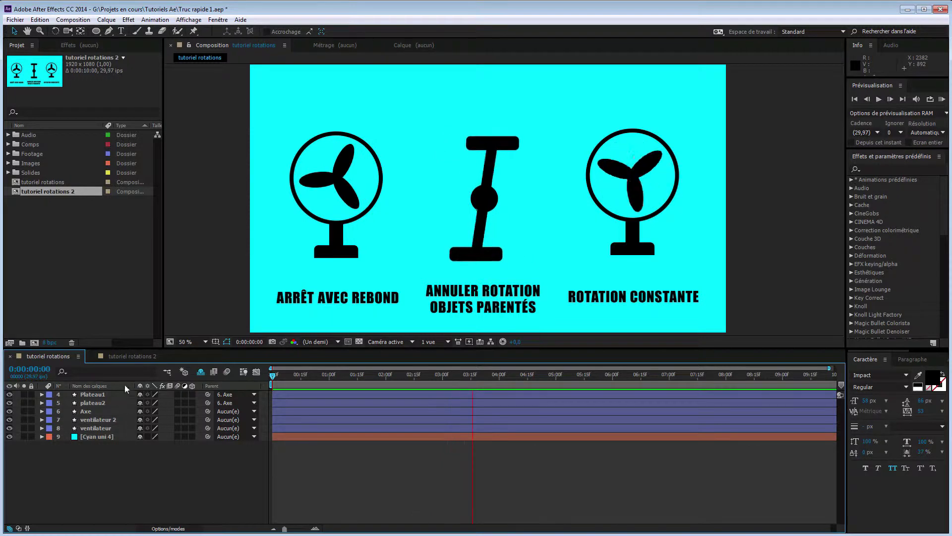
# - Stop the tutoriel rotations preview so the three fans sit at 0:00
pyautogui.click(133, 356)
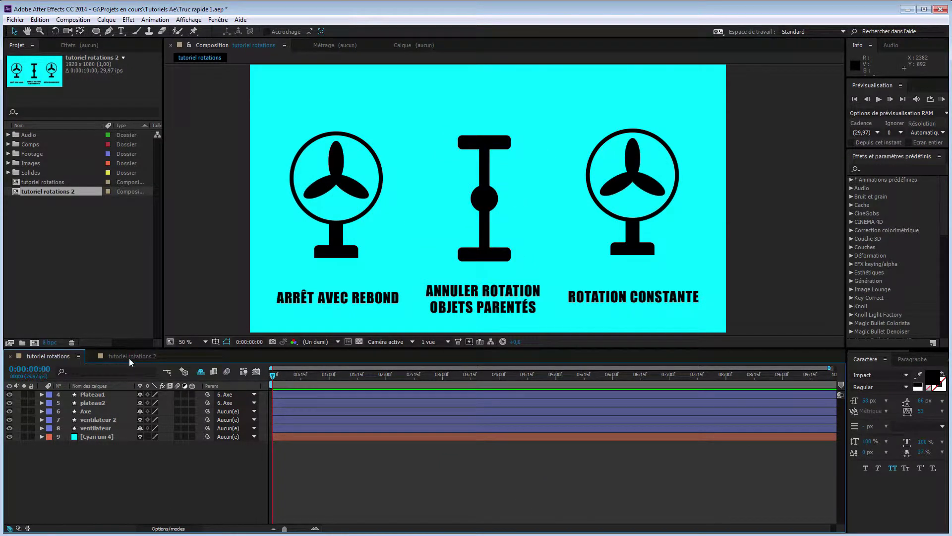
# - In tutoriel rotations 2, twirl down the ventilateur layer's hélice transform, showing Rotation 0x+0,0°
pyautogui.click(128, 356)
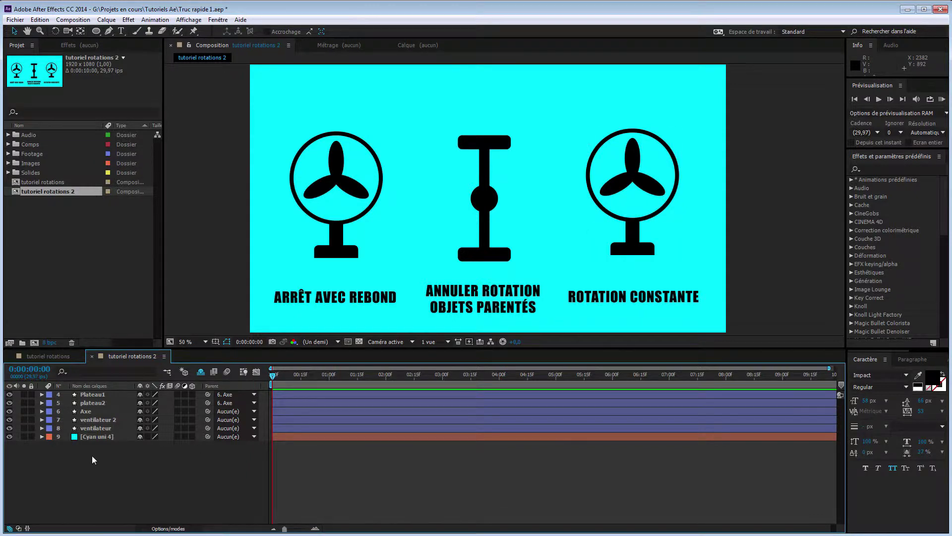
pyautogui.click(38, 429)
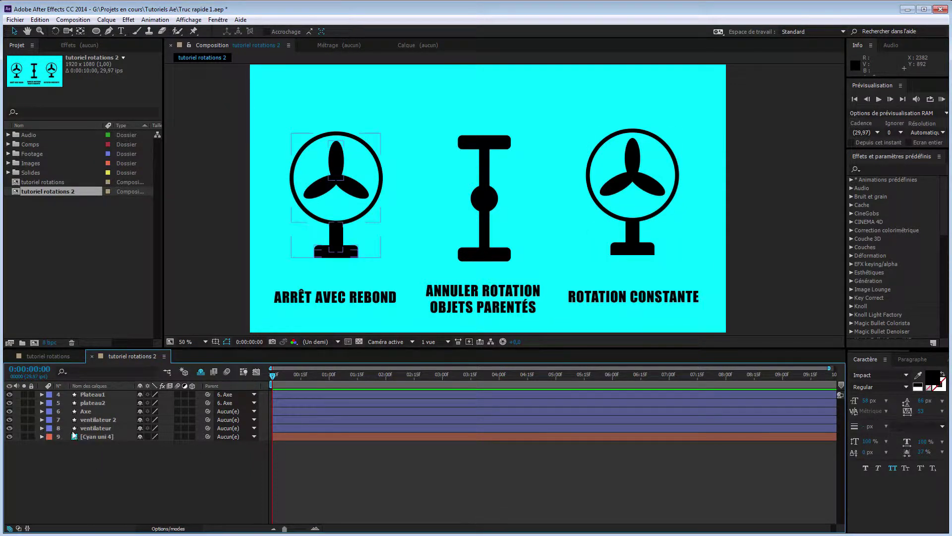
pyautogui.click(41, 428)
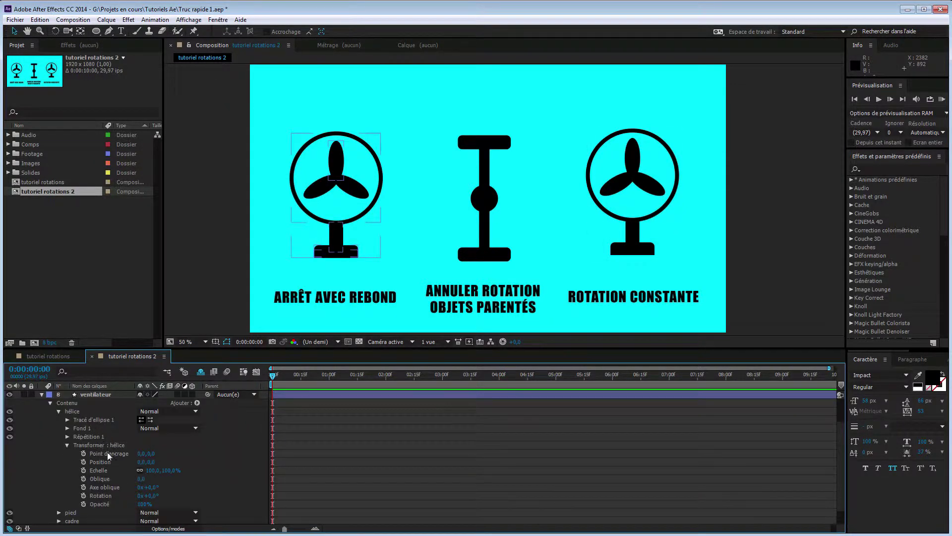
pyautogui.scroll(2, 94, 411)
pyautogui.click(105, 419)
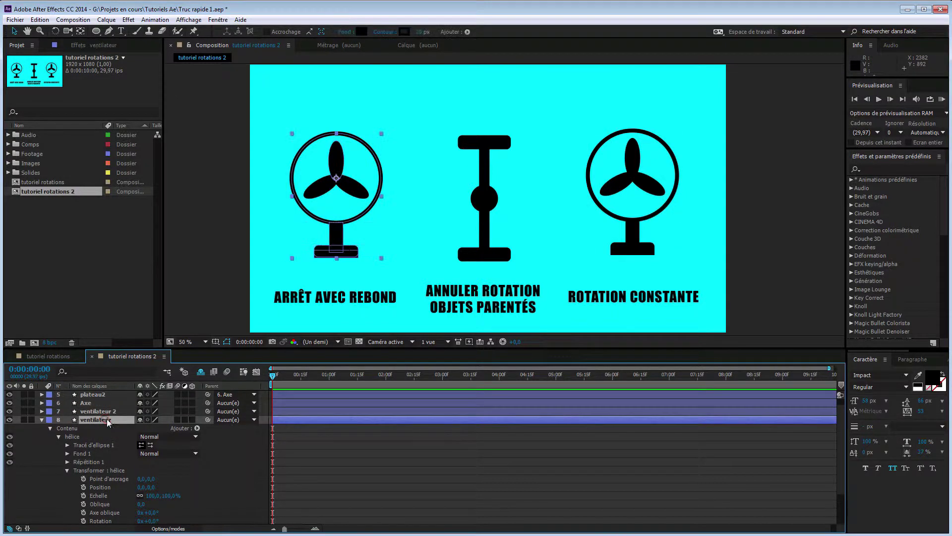
pyautogui.scroll(-3, 233, 468)
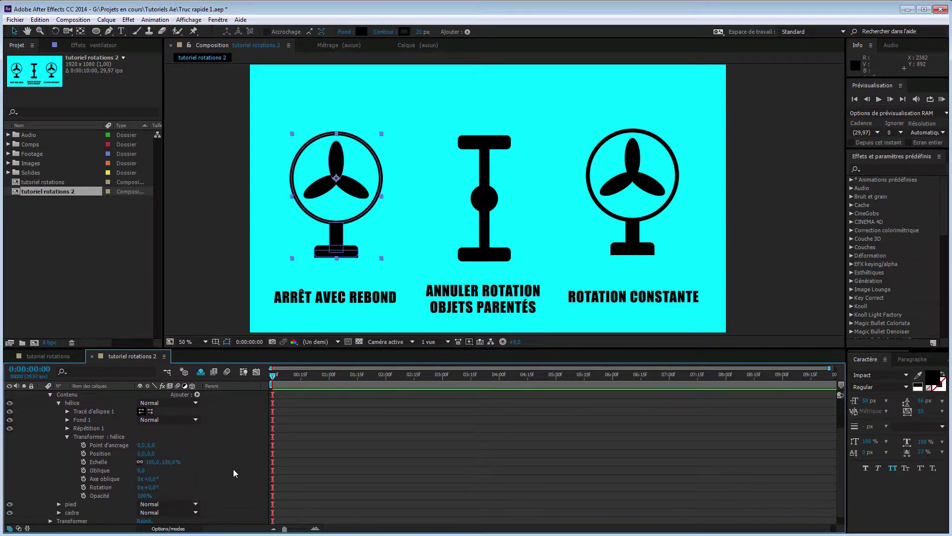
pyautogui.scroll(2, 234, 466)
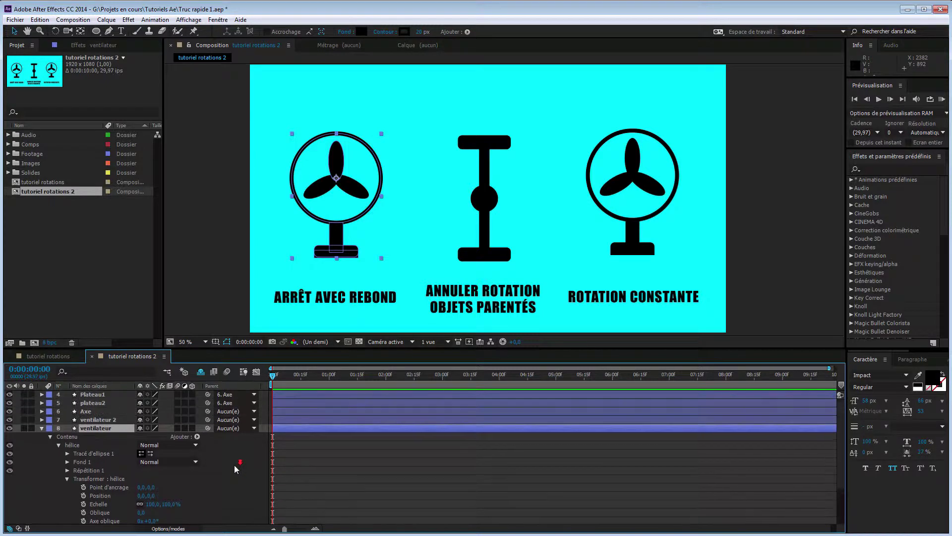
pyautogui.scroll(-2, 234, 465)
pyautogui.scroll(1, 234, 464)
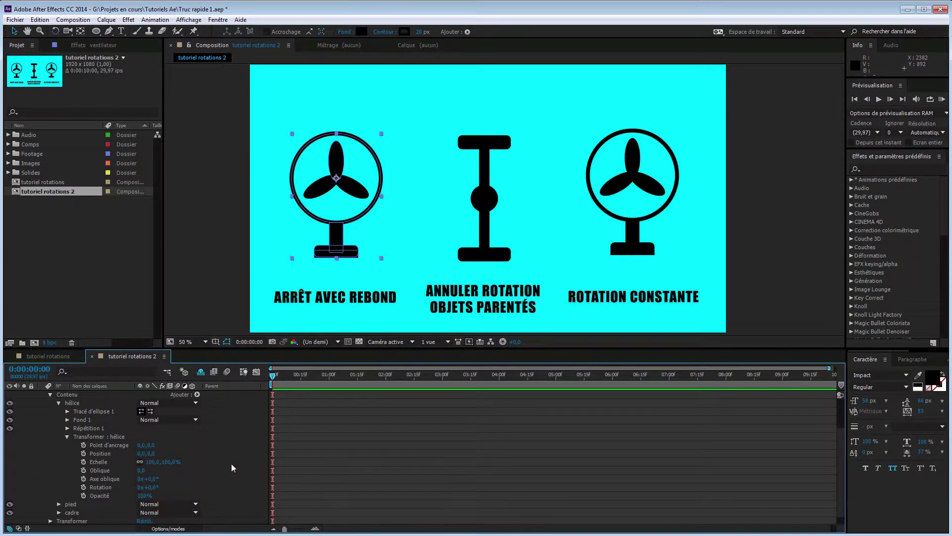
# - Keyframe the propeller's Rotation from 0x+0,0° at 0:00 to 1x+0,0° at 0:00:03:15
pyautogui.click(83, 486)
pyautogui.moveTo(276, 383); pyautogui.dragTo(438, 385)
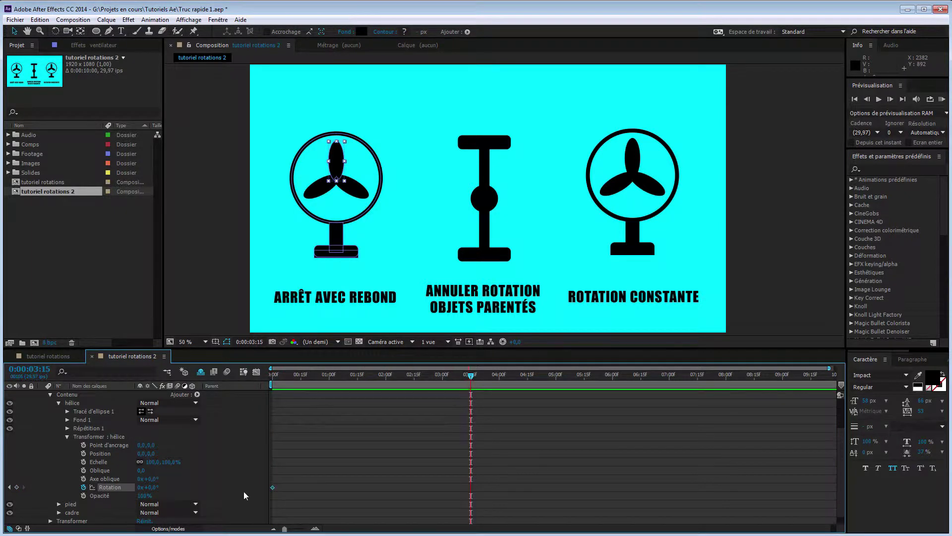
pyautogui.click(141, 488)
pyautogui.write('1')
pyautogui.press('Return')
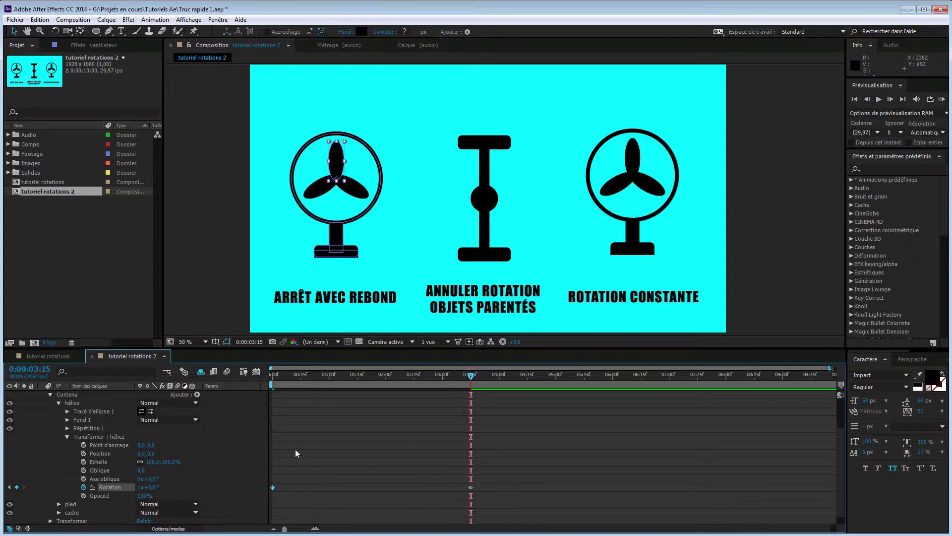
pyautogui.click(256, 372)
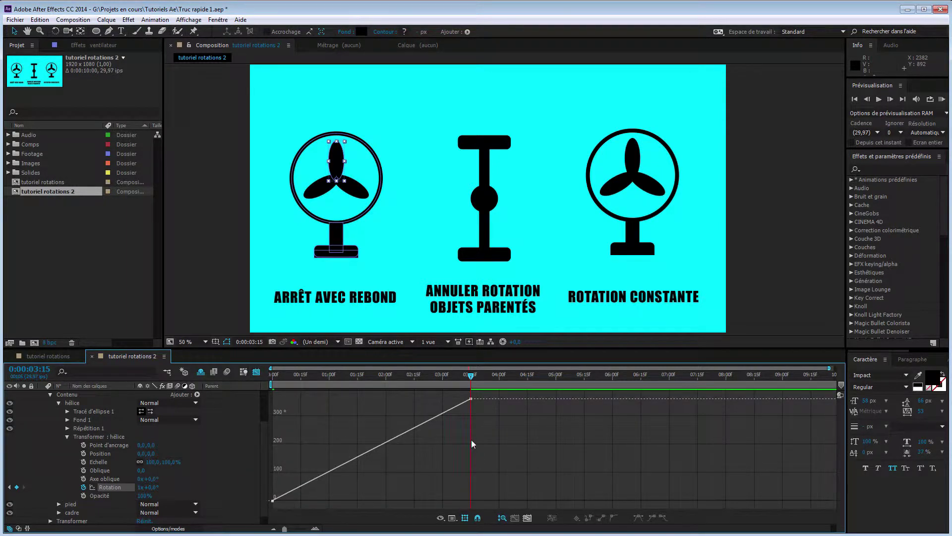
# - In the graph editor, make the 0:00:03:15 rotation keyframe Auto Bezier
pyautogui.click(452, 518)
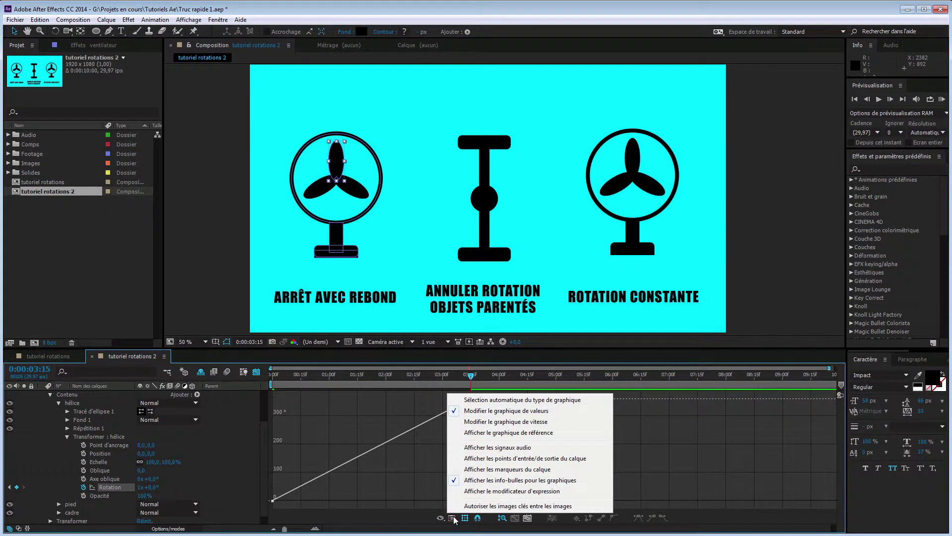
pyautogui.click(431, 447)
pyautogui.moveTo(508, 416); pyautogui.dragTo(443, 390)
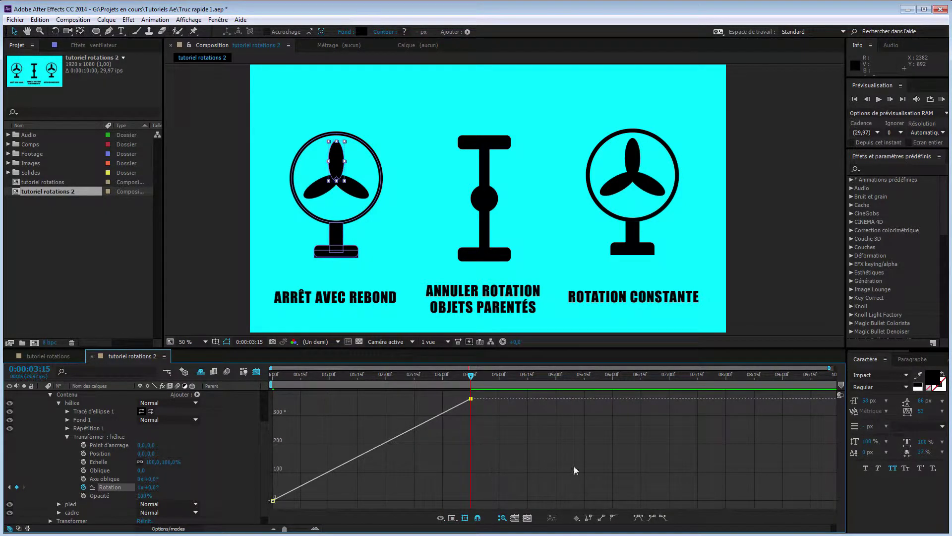
pyautogui.click(614, 518)
# - Add a third Rotation keyframe at 0:00:04:15
pyautogui.moveTo(473, 379); pyautogui.dragTo(530, 380)
pyautogui.scroll(-1, 30, 516)
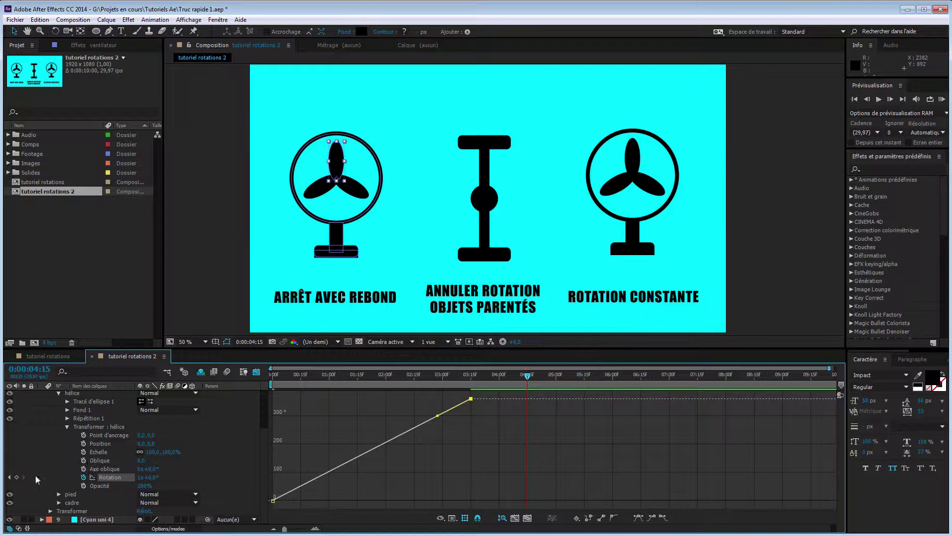
pyautogui.click(17, 477)
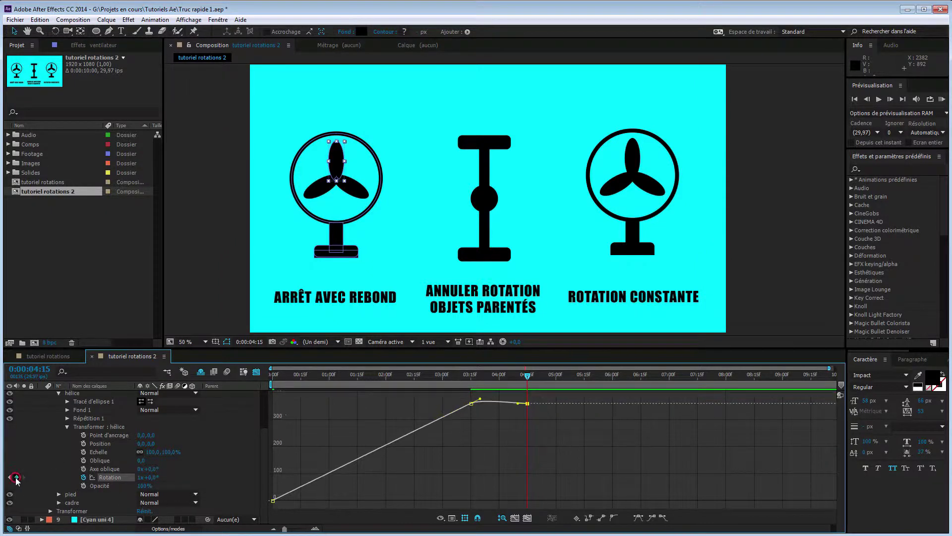
# - Drag the 0:00:03:15 keyframe's Bezier handles so the spin overshoots one turn before settling
pyautogui.click(472, 404)
pyautogui.moveTo(437, 421)
pyautogui.mouseDown()
pyautogui.moveTo(472, 396)
pyautogui.moveTo(505, 413)
pyautogui.mouseUp()
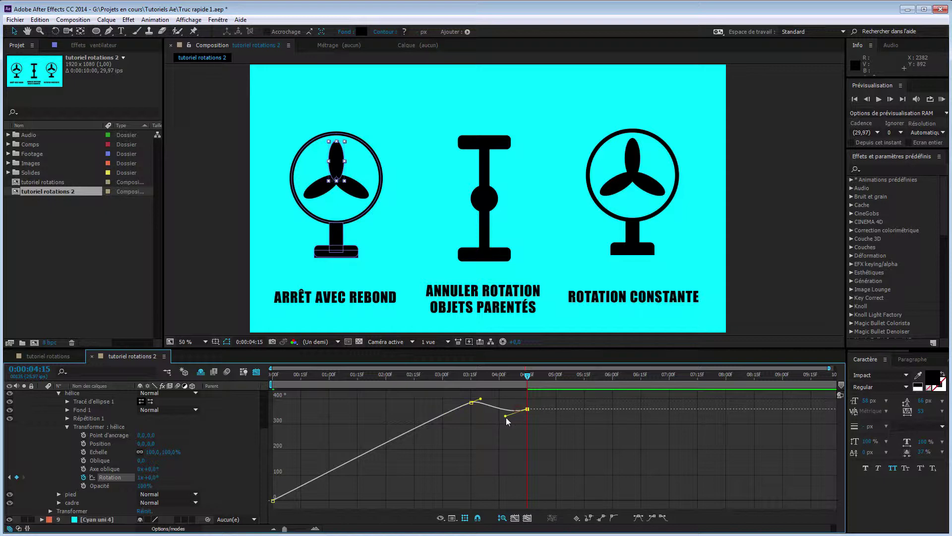
pyautogui.click(471, 403)
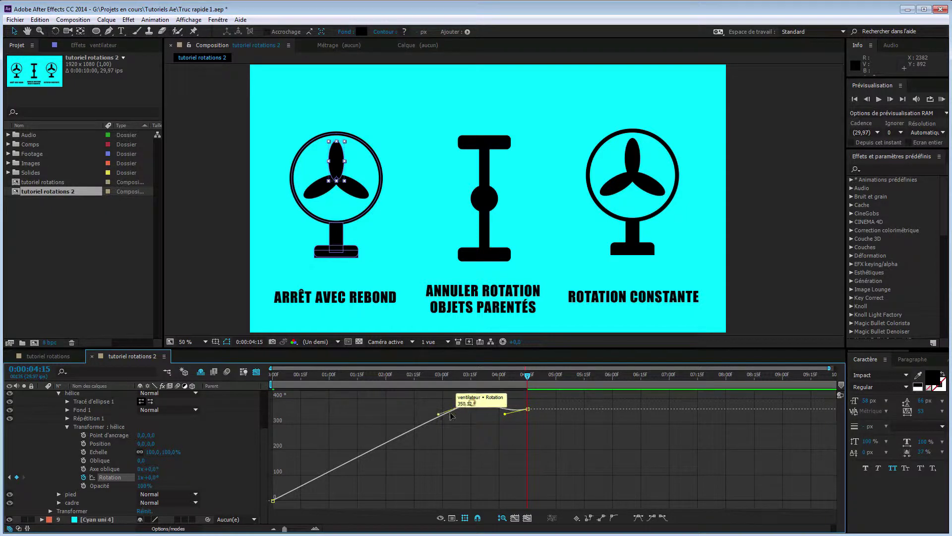
pyautogui.moveTo(438, 412); pyautogui.dragTo(439, 406)
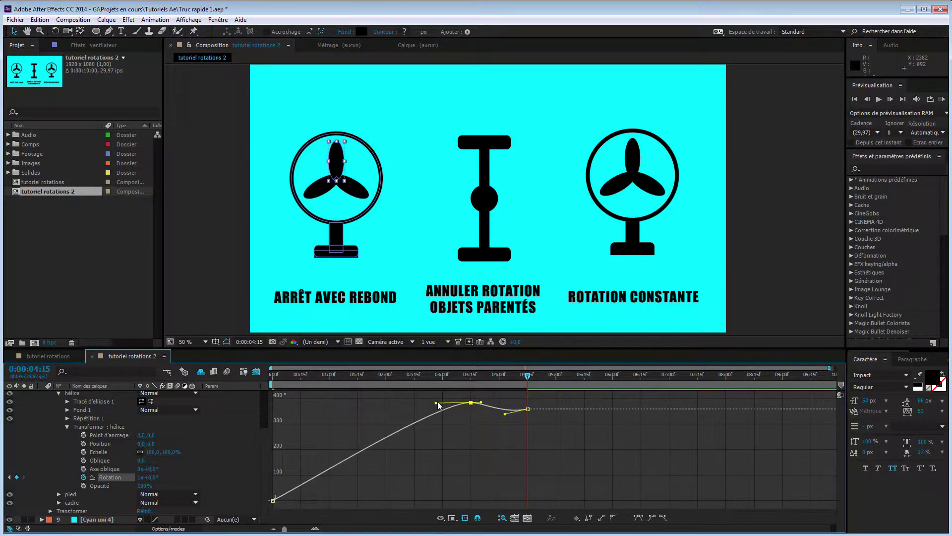
pyautogui.moveTo(482, 399); pyautogui.dragTo(497, 399)
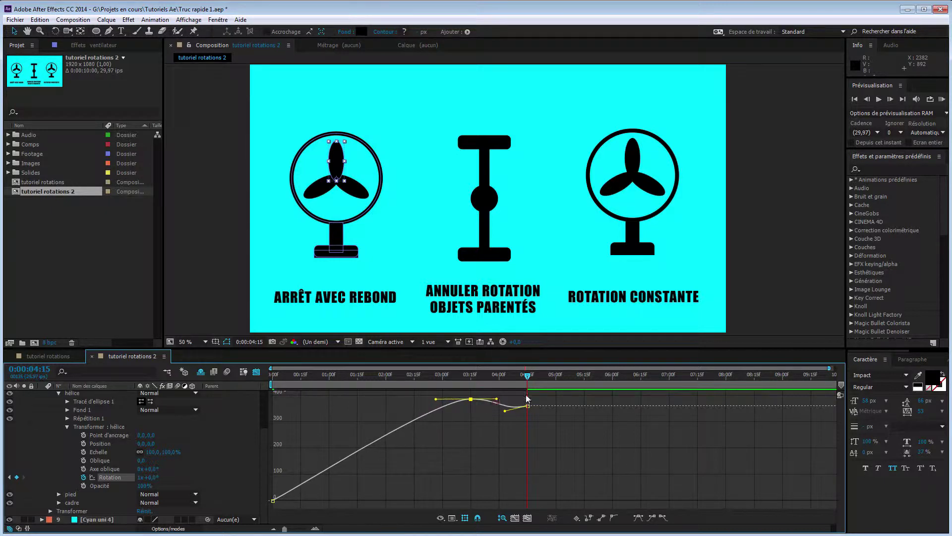
# - RAM-preview the overshoot-and-settle bounce, then return to the keyframe bar view
pyautogui.press('KP_0')
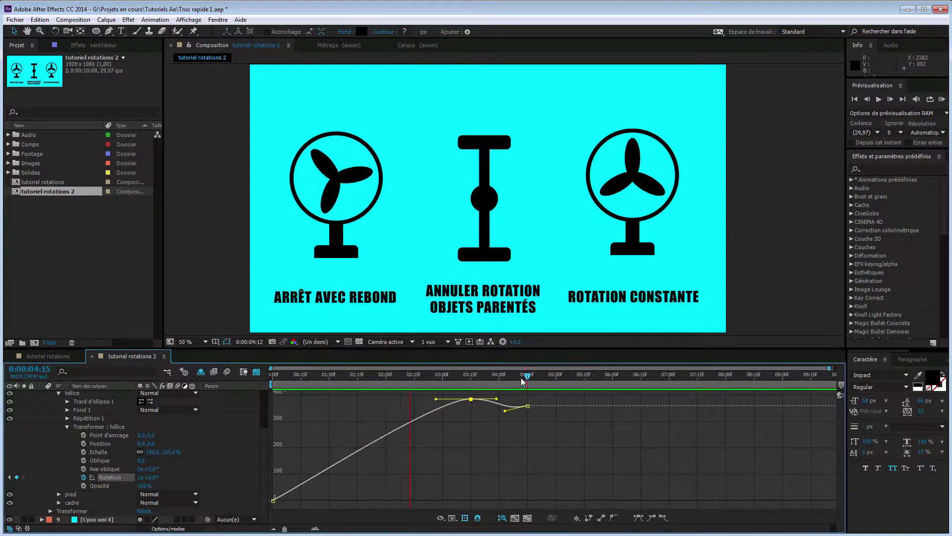
pyautogui.press('space')
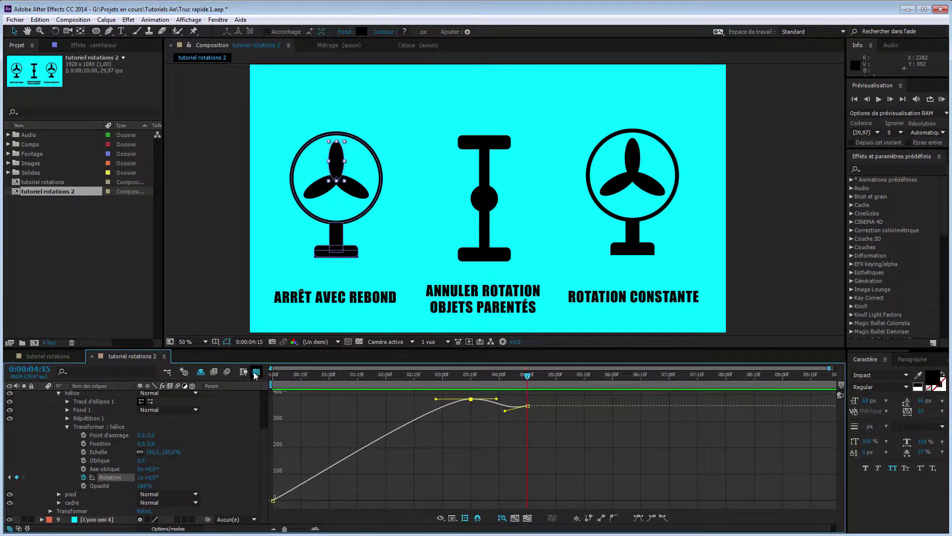
pyautogui.click(255, 372)
# - Shift the propeller's Rotation keyframes earlier in time so the spin stops sooner
pyautogui.moveTo(544, 479); pyautogui.dragTo(446, 467)
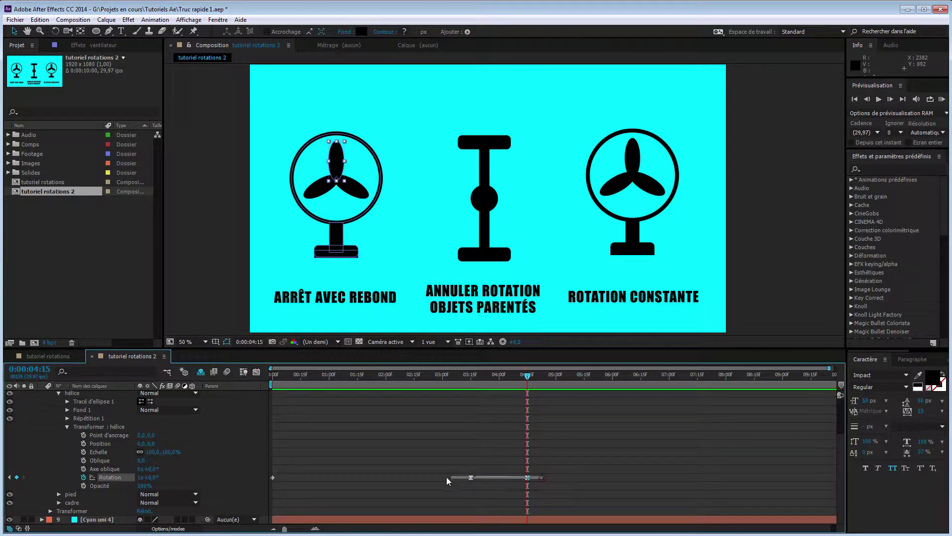
pyautogui.moveTo(529, 481); pyautogui.dragTo(497, 485)
pyautogui.click(491, 449)
# - Preview the bounce from 0:00:02:26, then switch back to the rotation value graph
pyautogui.click(435, 375)
pyautogui.press('KP_0')
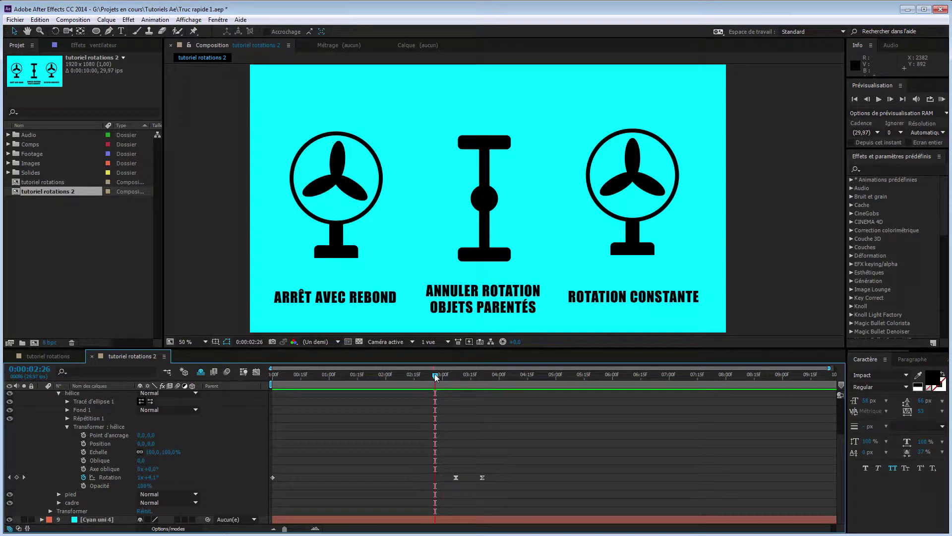
pyautogui.press('space')
pyautogui.press('F2')
pyautogui.hotkey('shift', 'F3')
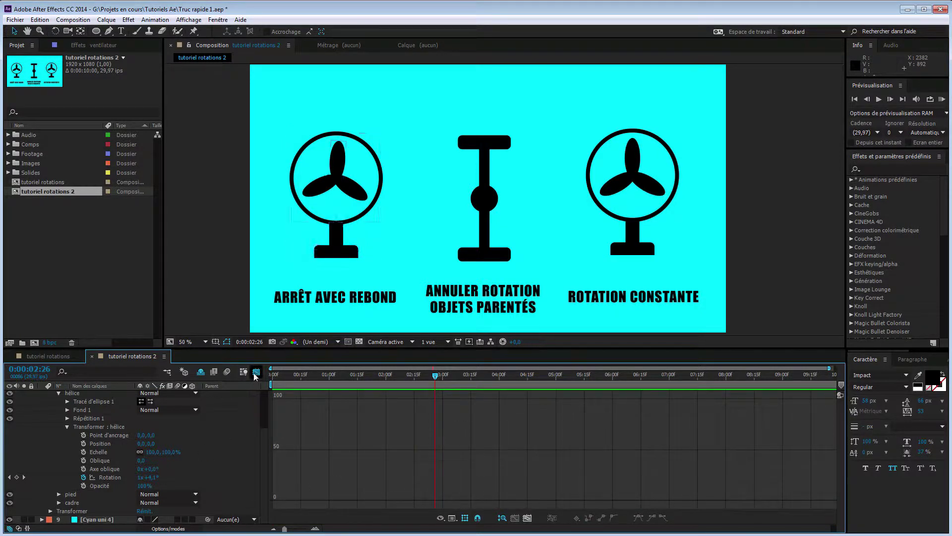
pyautogui.click(256, 372)
# - Move the last rotation keyframe later to 0:00:04:26 in the value graph
pyautogui.moveTo(495, 466); pyautogui.dragTo(257, 499)
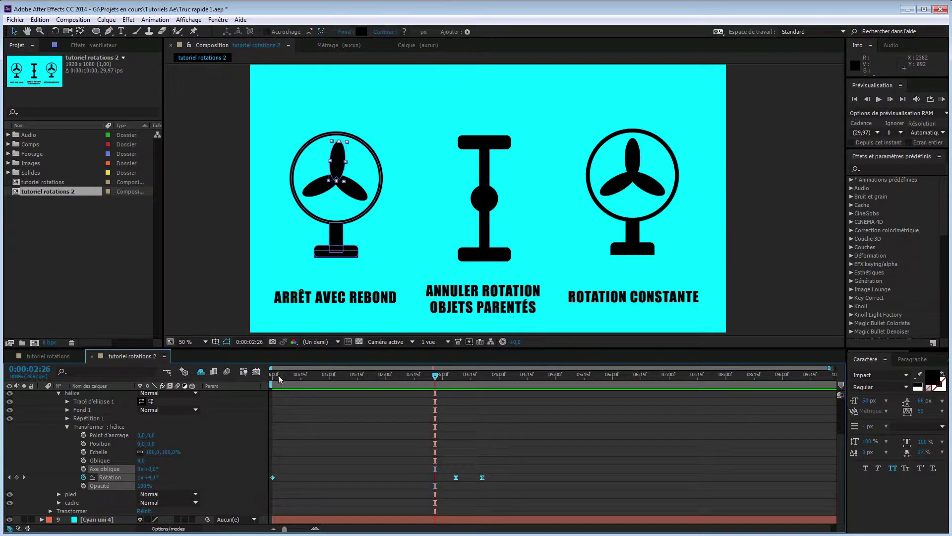
pyautogui.click(257, 372)
pyautogui.moveTo(482, 406); pyautogui.dragTo(549, 409)
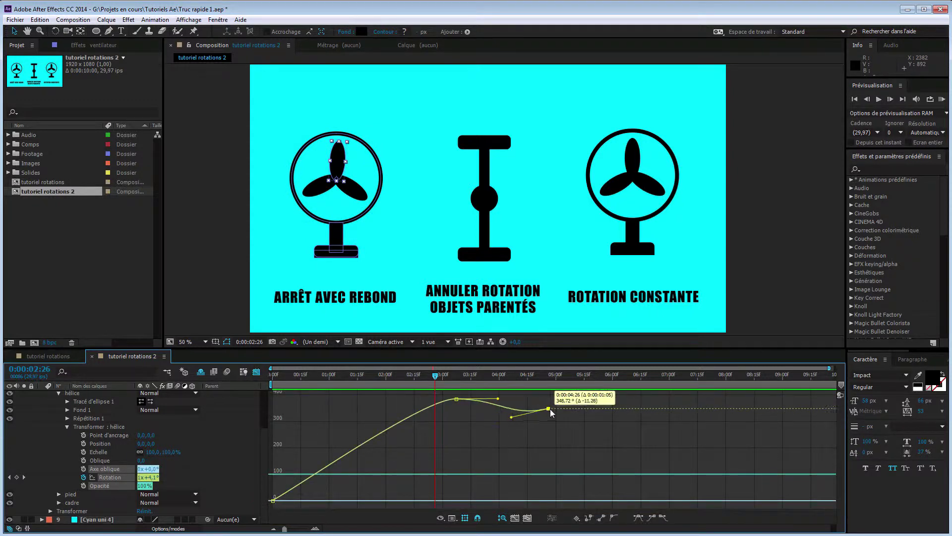
# - Add wobble keyframes at 0:00:03:22 (≈332.83°) and 0:00:04:08 (356.24°) and adjust the final keyframe
pyautogui.moveTo(551, 410); pyautogui.dragTo(552, 408)
pyautogui.press('space')
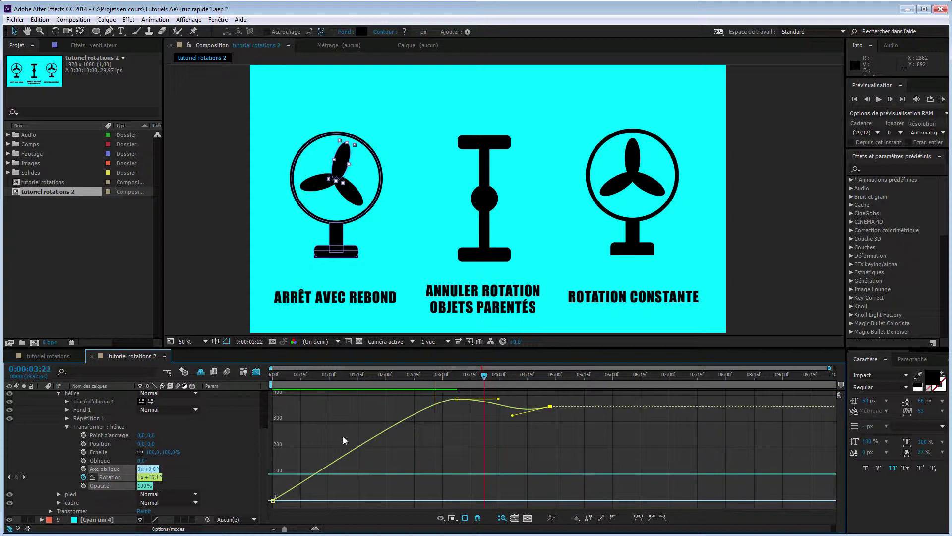
pyautogui.click(17, 477)
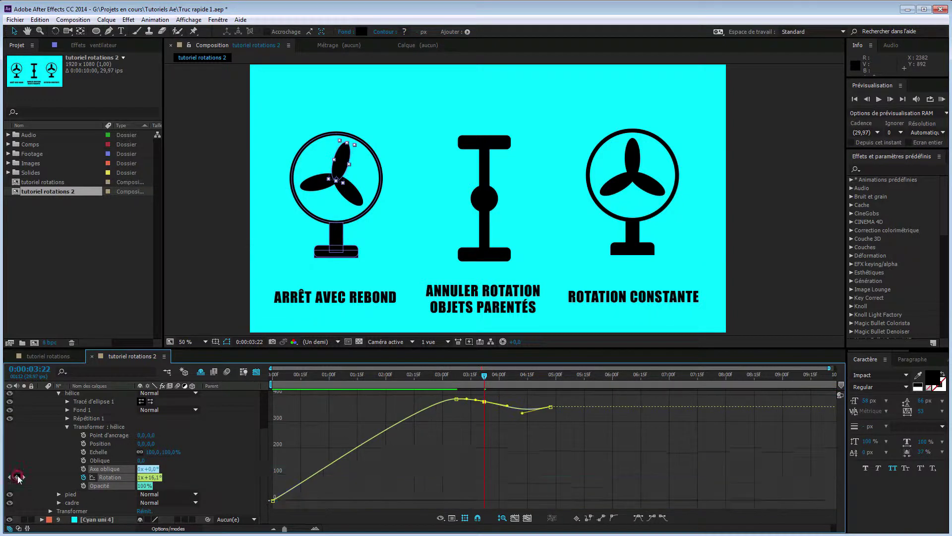
pyautogui.click(514, 381)
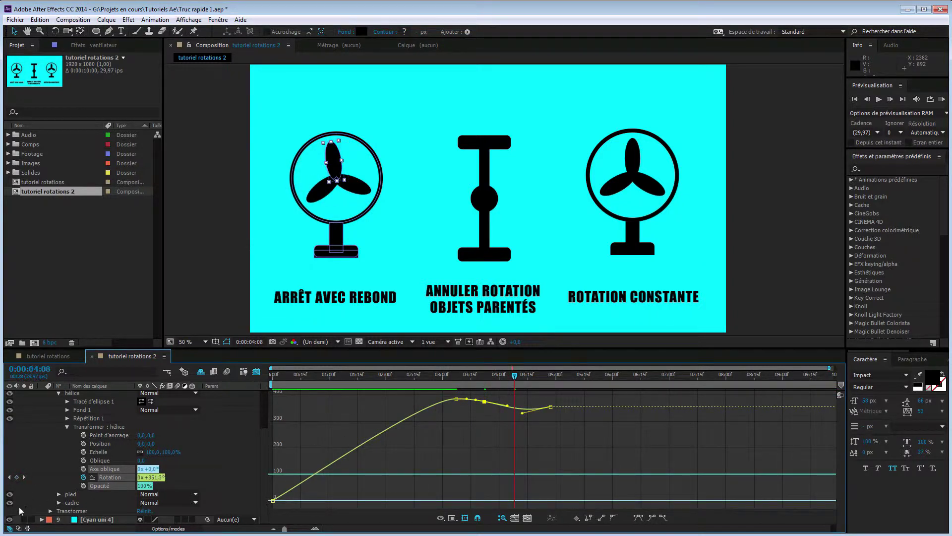
pyautogui.click(17, 477)
pyautogui.moveTo(484, 402)
pyautogui.mouseDown()
pyautogui.moveTo(483, 413)
pyautogui.moveTo(516, 407)
pyautogui.mouseUp()
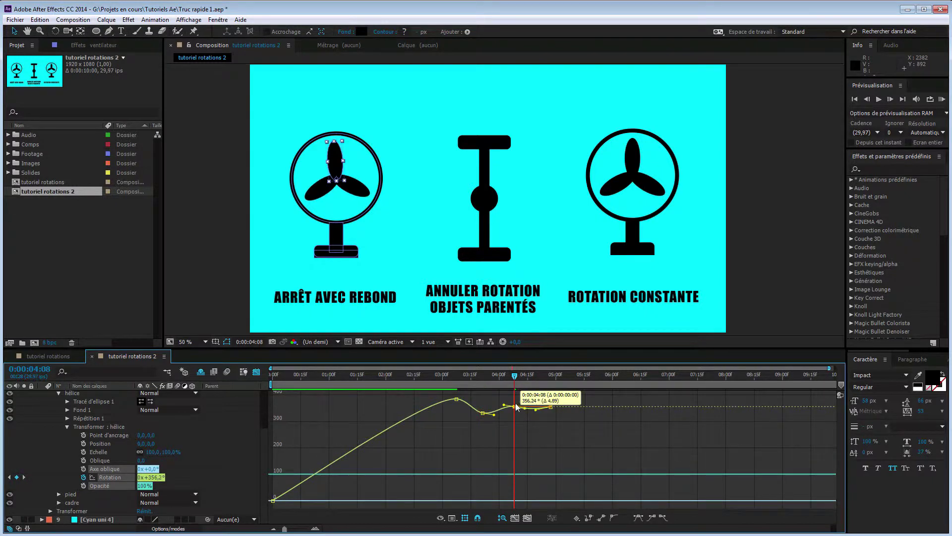
pyautogui.moveTo(516, 406); pyautogui.dragTo(554, 415)
pyautogui.moveTo(484, 415); pyautogui.dragTo(527, 410)
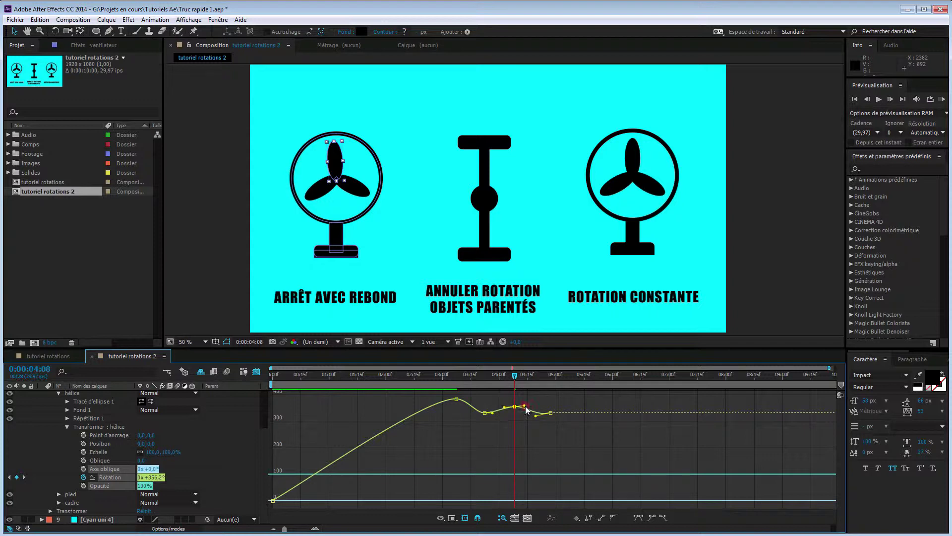
# - Preview the bouncing stop from 02:10, then return the timeline to keyframe view
pyautogui.click(405, 375)
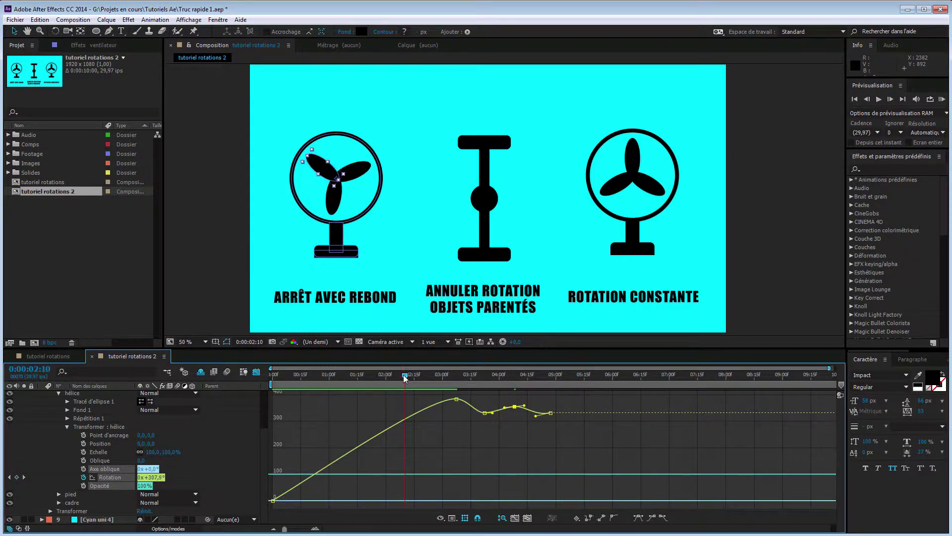
pyautogui.press('KP_0')
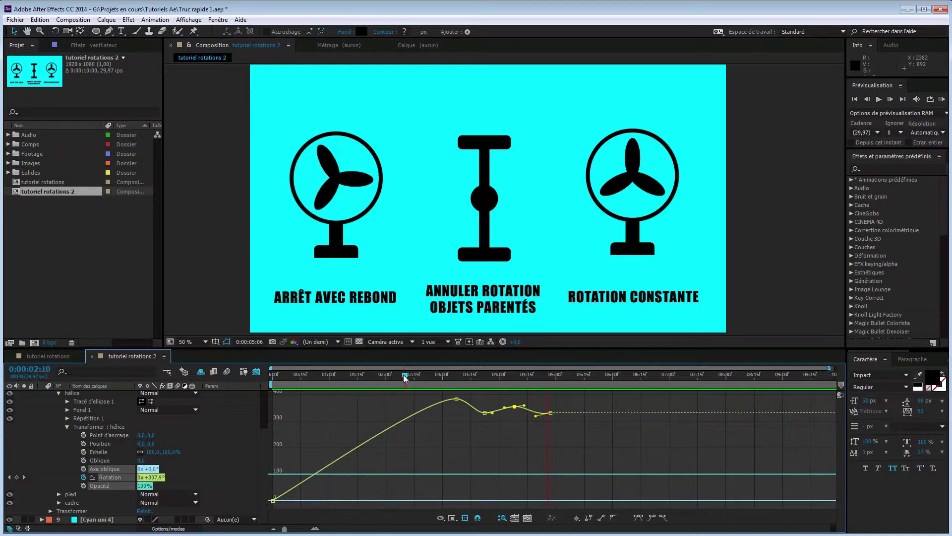
pyautogui.press('space')
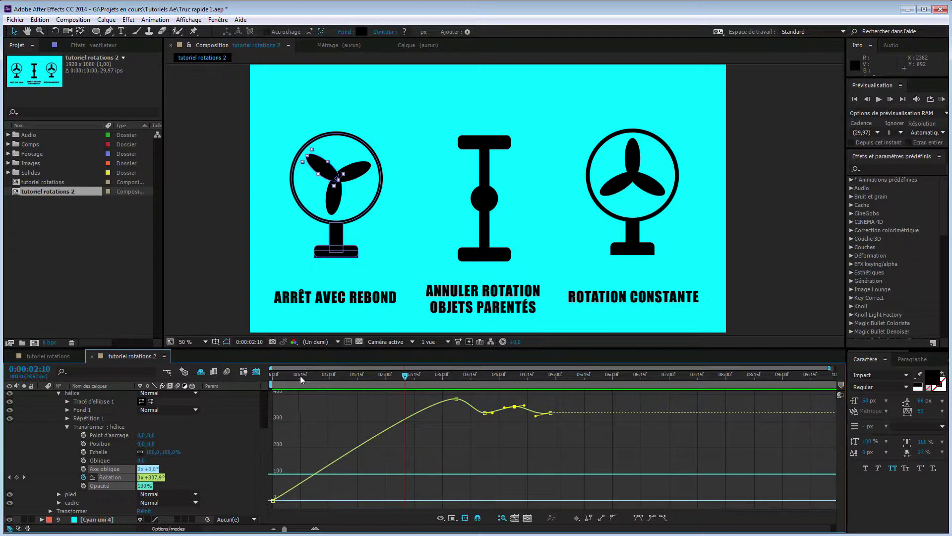
pyautogui.click(256, 372)
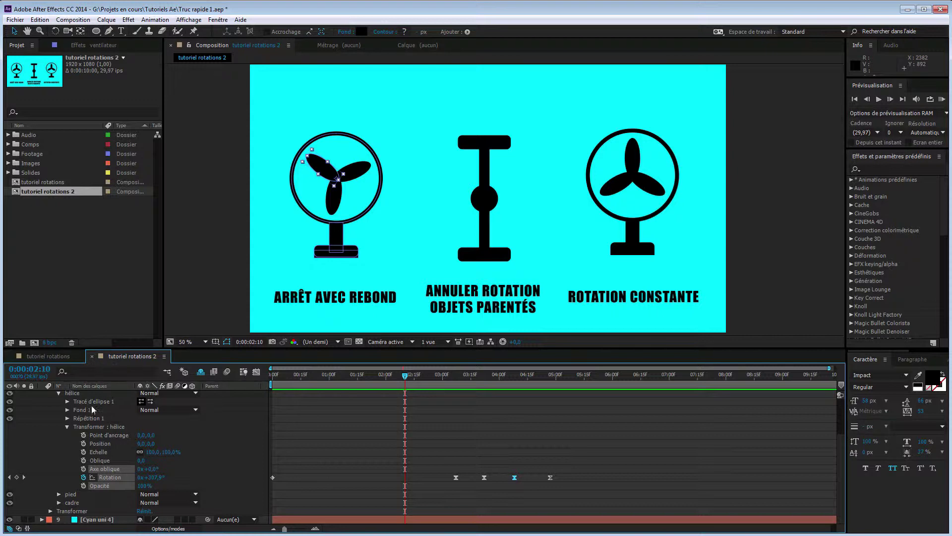
# - Collapse ventilateur, expand ventilateur 2's properties, and return the time to the start
pyautogui.scroll(2, 56, 419)
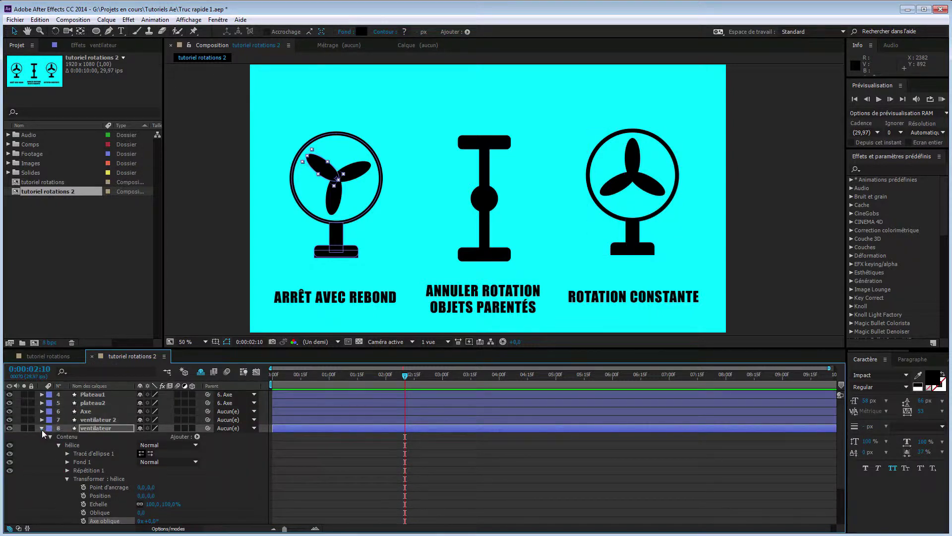
pyautogui.click(42, 428)
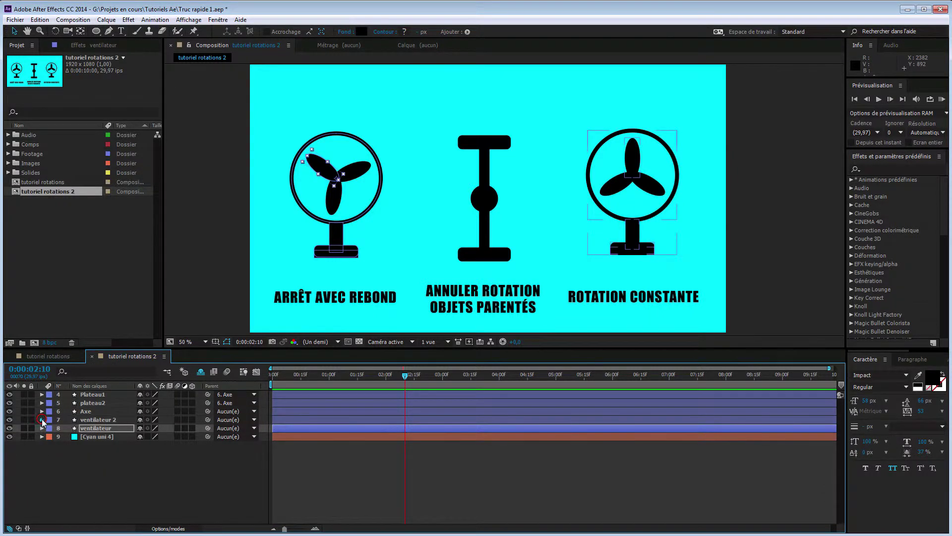
pyautogui.click(42, 420)
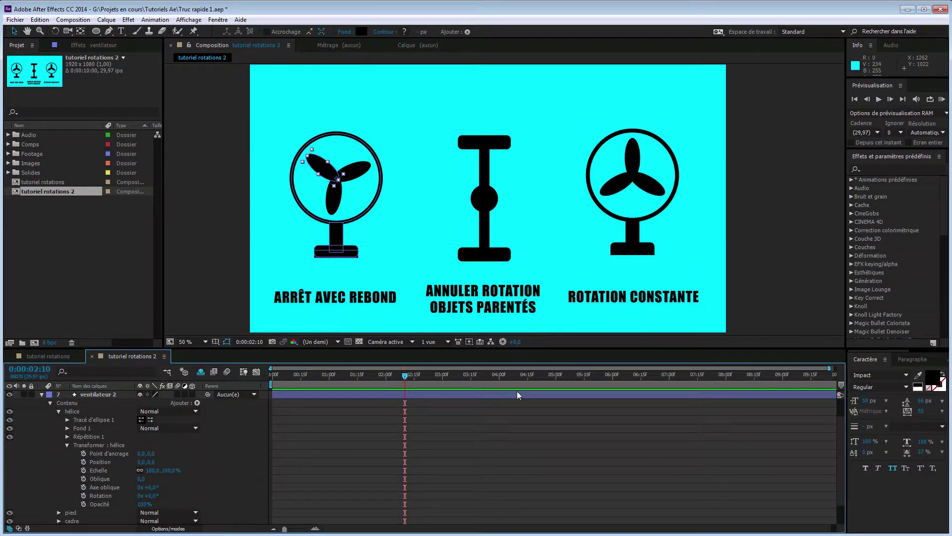
pyautogui.click(336, 455)
pyautogui.moveTo(404, 377); pyautogui.dragTo(271, 392)
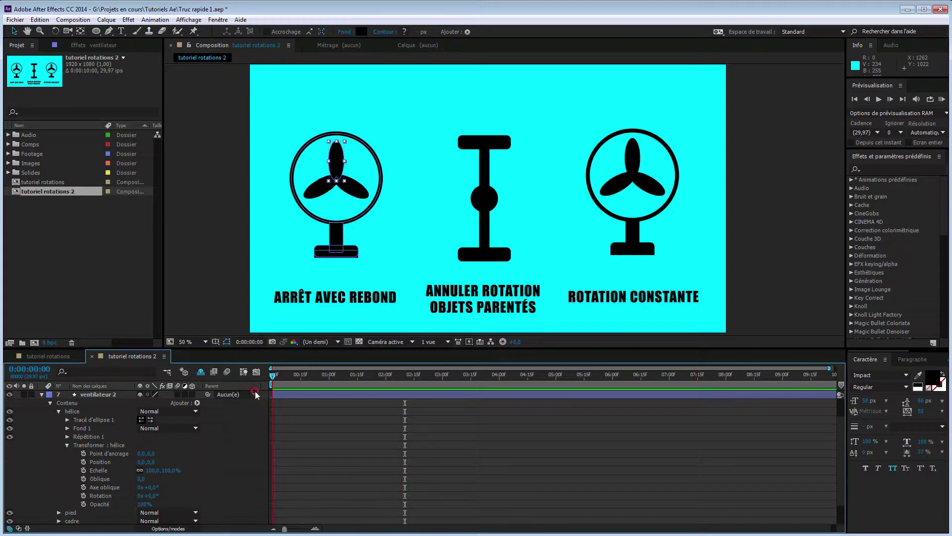
# - Give the right propeller's Rotation a time*100 expression and preview the constant spin
pyautogui.keyDown('alt'); pyautogui.click(82, 495); pyautogui.keyUp('alt')
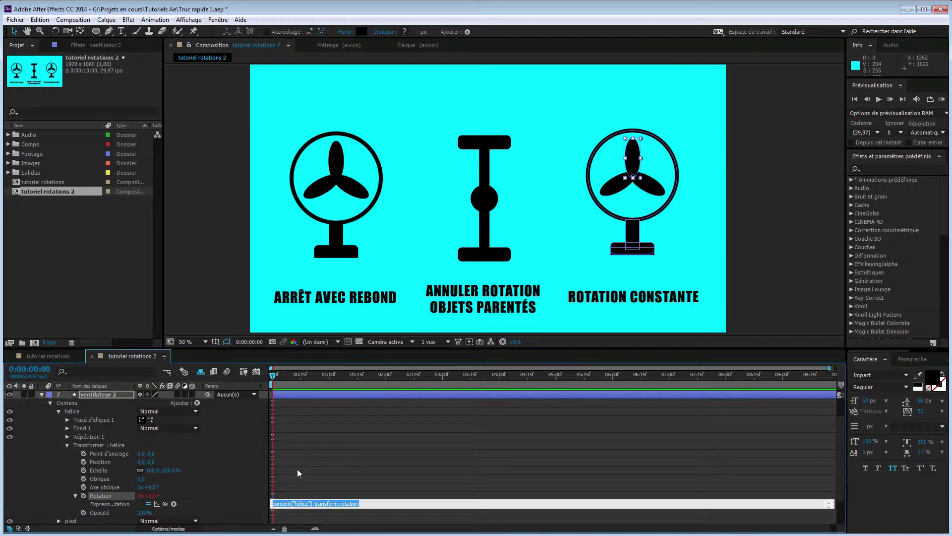
pyautogui.write('tme*')
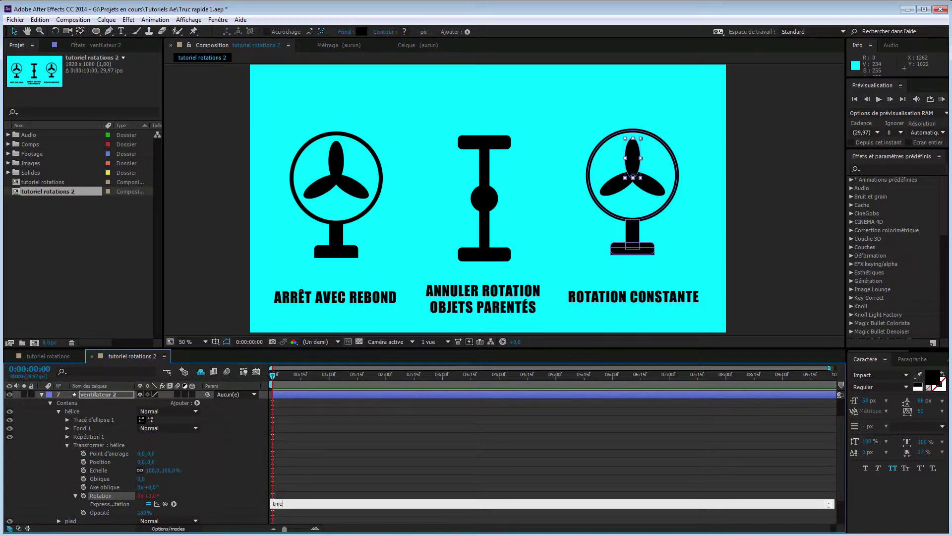
pyautogui.write('100')
pyautogui.press('KP_Enter')
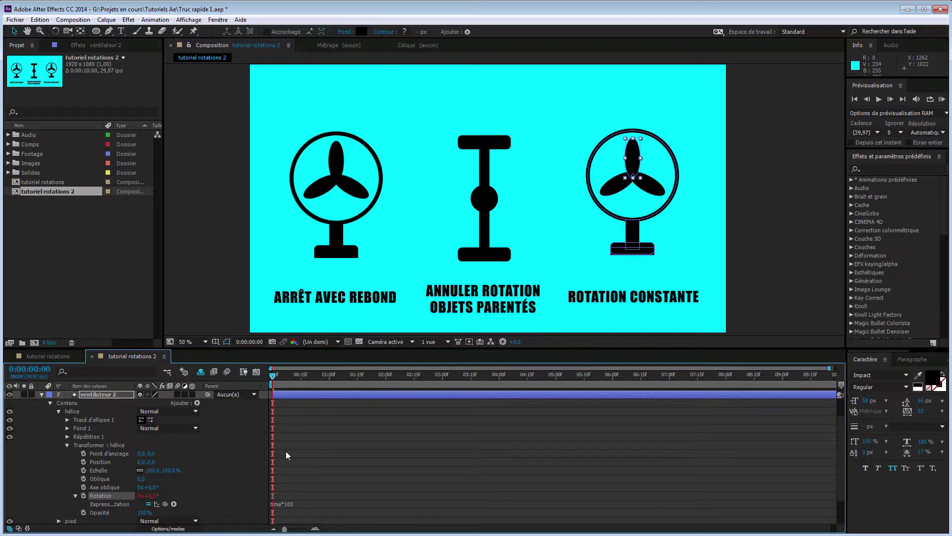
pyautogui.press('space')
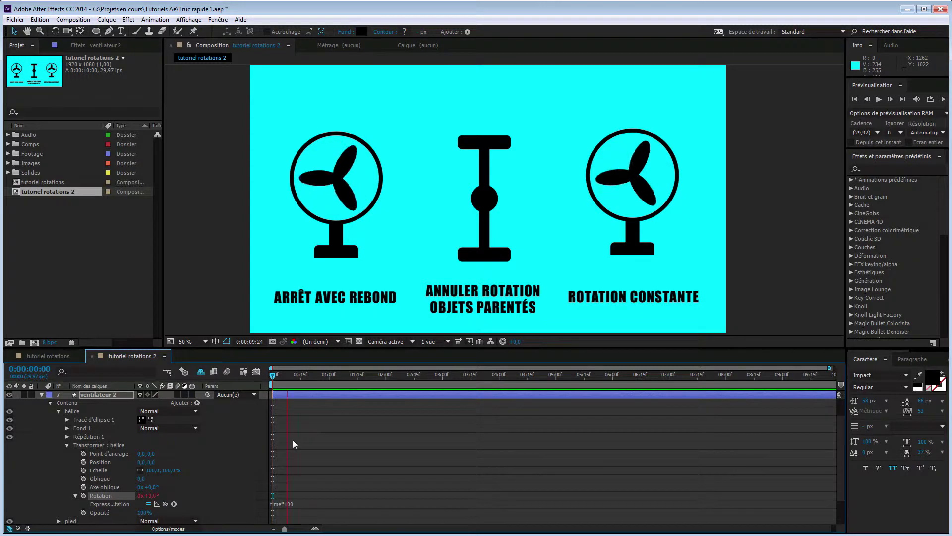
pyautogui.click(41, 395)
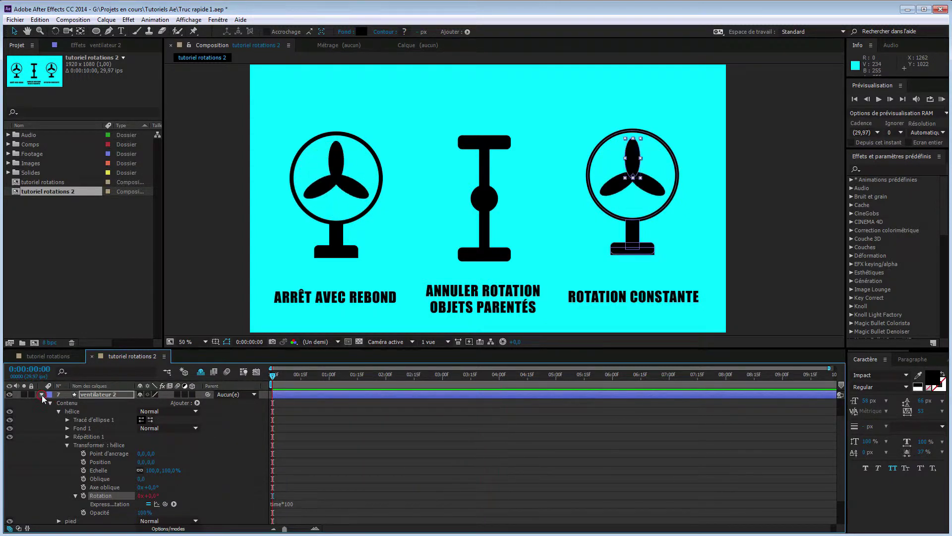
# - Scrub the Axe layer's Rotation to see its plates follow, then undo back to 0° and select Axe
pyautogui.scroll(3, 69, 414)
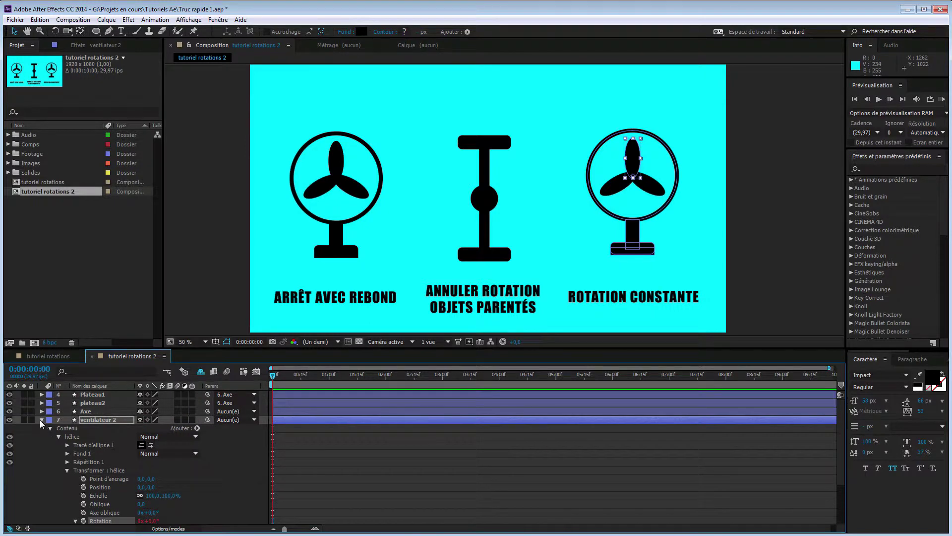
pyautogui.click(41, 419)
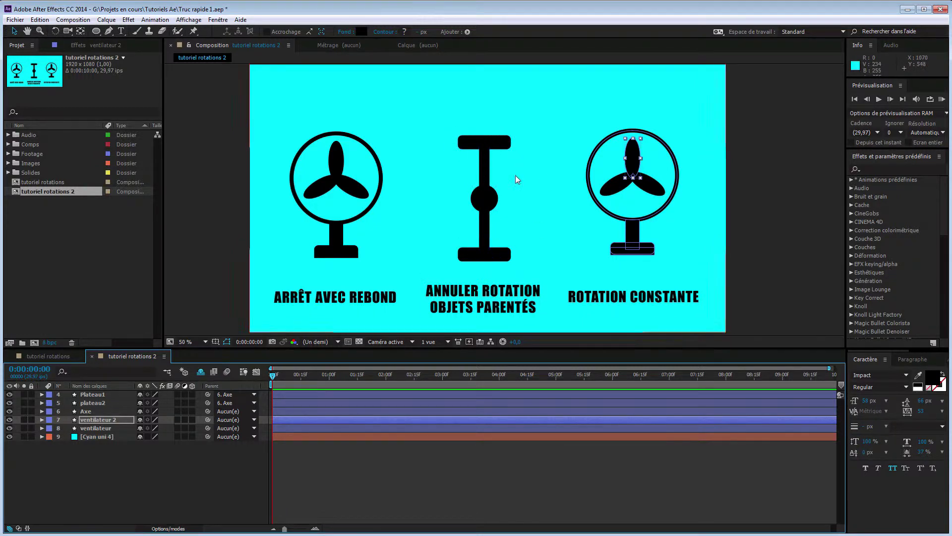
pyautogui.click(41, 412)
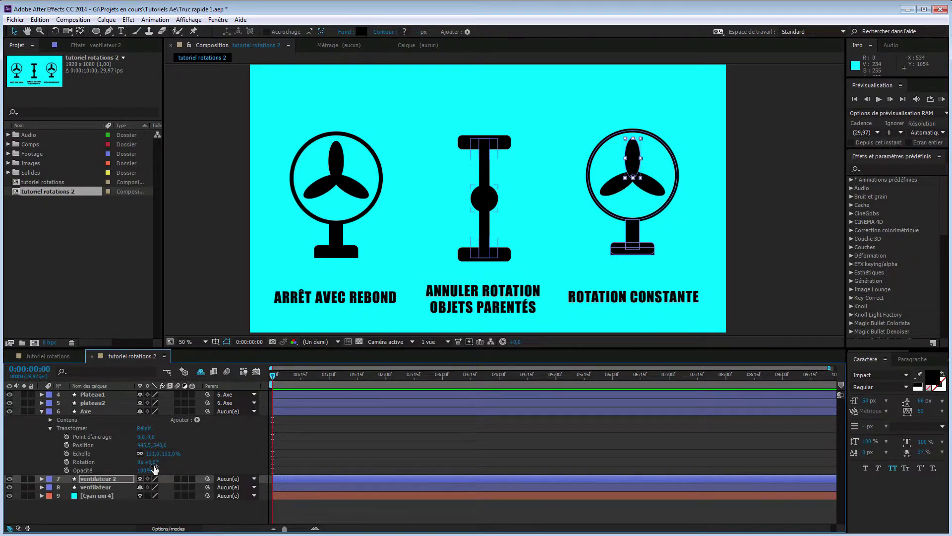
pyautogui.moveTo(149, 462)
pyautogui.mouseDown()
pyautogui.moveTo(239, 465)
pyautogui.moveTo(181, 461)
pyautogui.mouseUp()
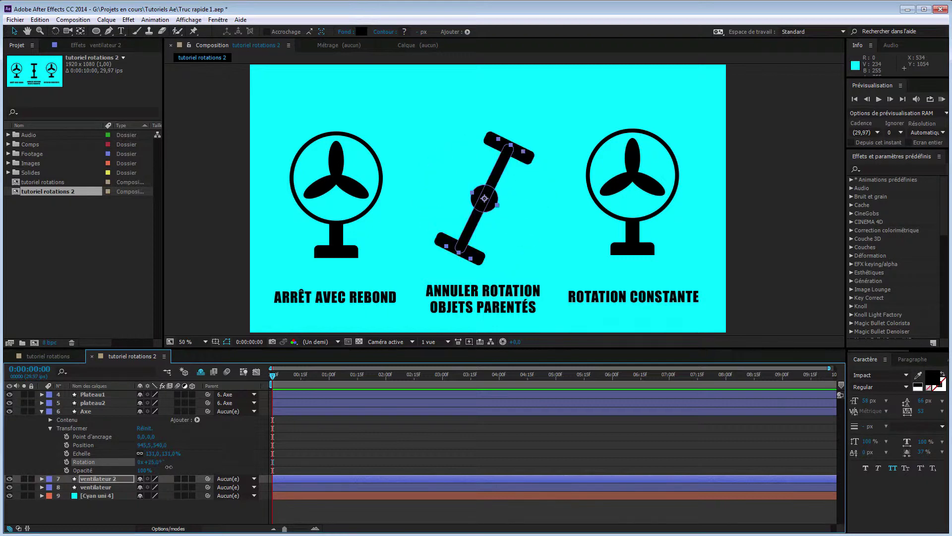
pyautogui.hotkey('ctrl', 'z')
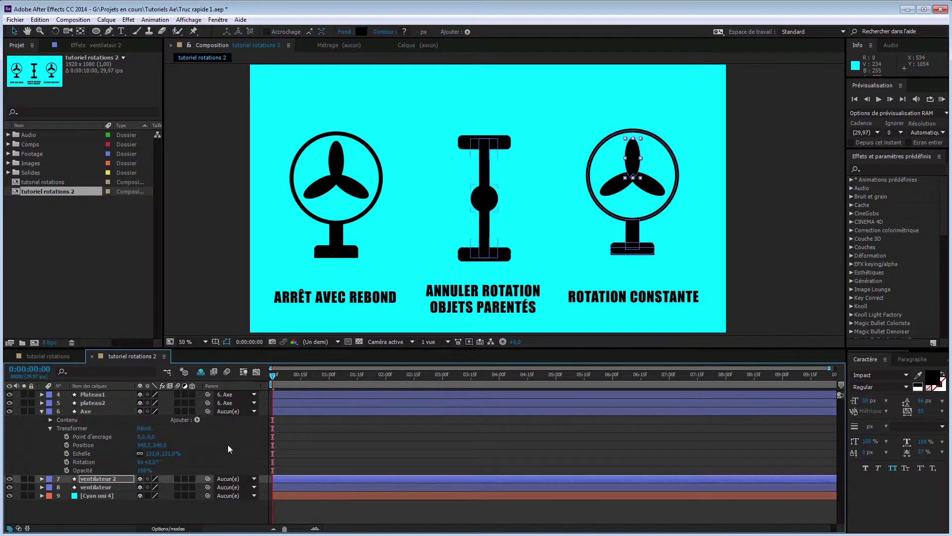
pyautogui.click(41, 411)
pyautogui.click(84, 411)
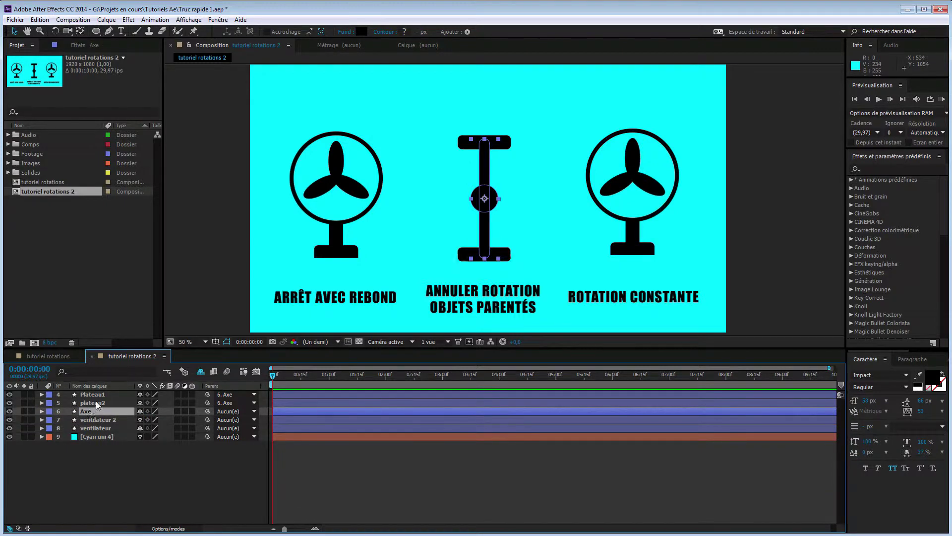
# - Select Axe, plateau2 and Plateau1 and show only their Rotation properties
pyautogui.keyDown('ctrl'); pyautogui.click(96, 402); pyautogui.keyUp('ctrl')
pyautogui.keyDown('ctrl'); pyautogui.click(99, 393); pyautogui.keyUp('ctrl')
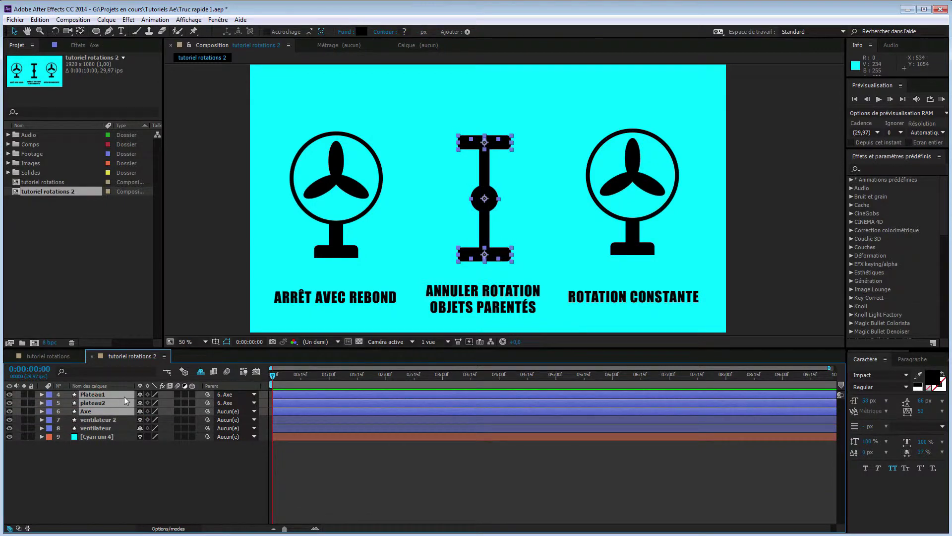
pyautogui.press('r')
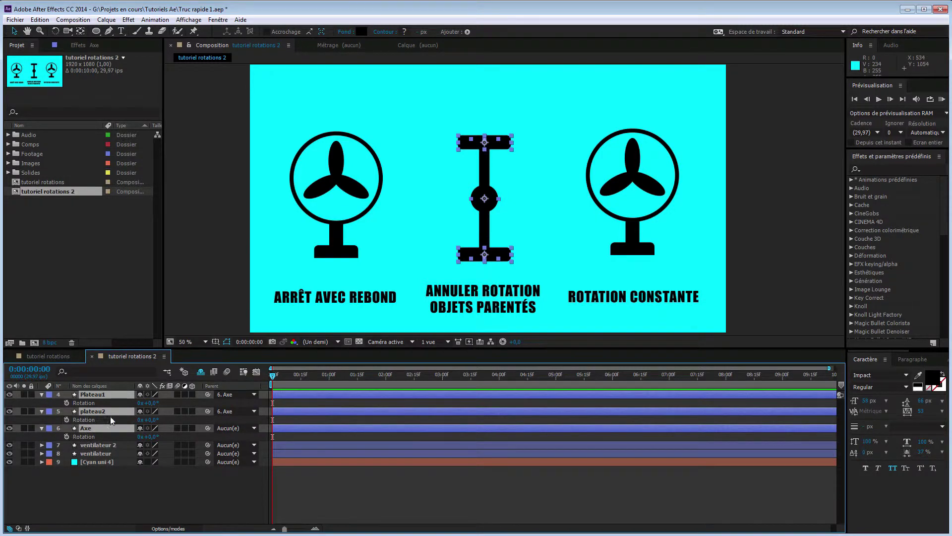
# - Give Axe's Rotation a time*150 expression and add an expression to plateau2's Rotation
pyautogui.keyDown('alt'); pyautogui.click(67, 436); pyautogui.keyUp('alt')
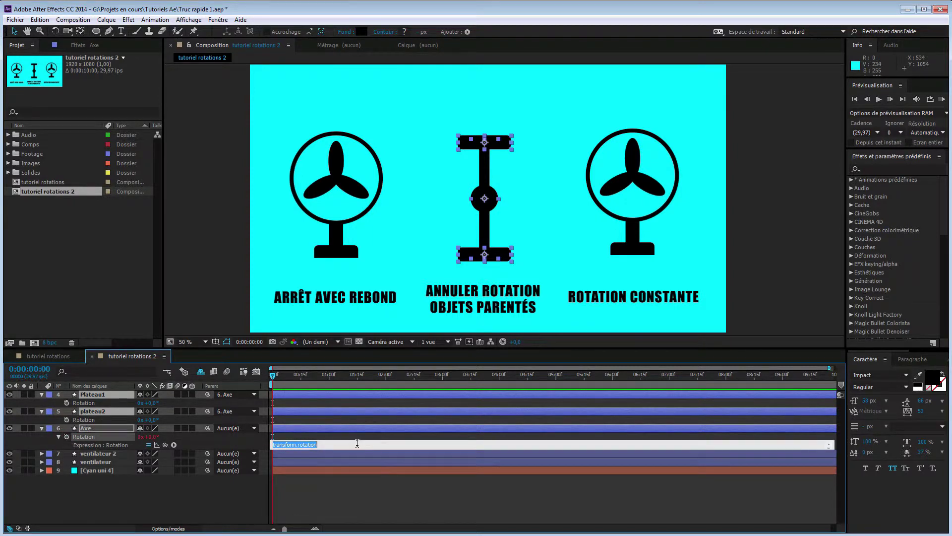
pyautogui.write('time*150')
pyautogui.press('KP_Enter')
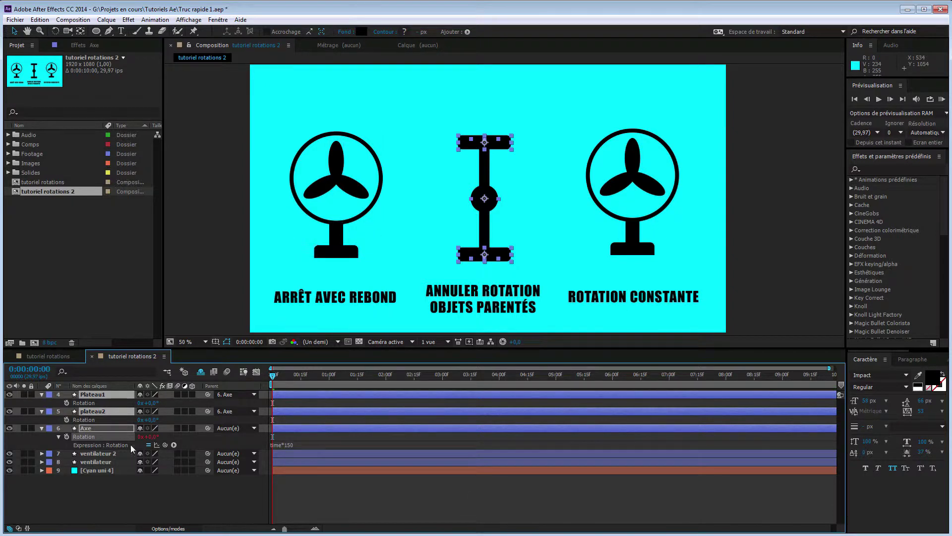
pyautogui.keyDown('alt'); pyautogui.click(67, 420); pyautogui.keyUp('alt')
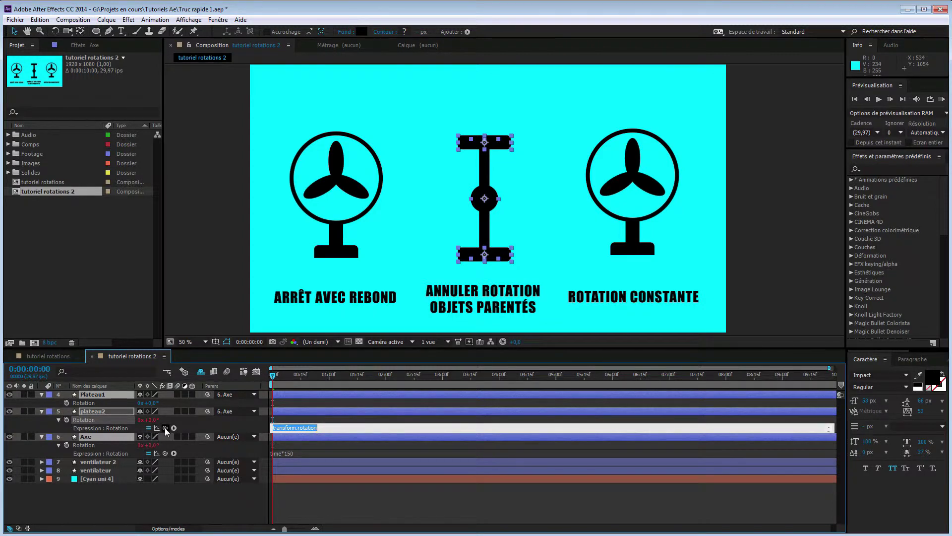
# - Set plateau2 and Plateau1 Rotation expressions to Axe's rotation *-1, then preview all three fans
pyautogui.moveTo(92, 453); pyautogui.dragTo(82, 445)
pyautogui.moveTo(85, 448); pyautogui.dragTo(85, 448)
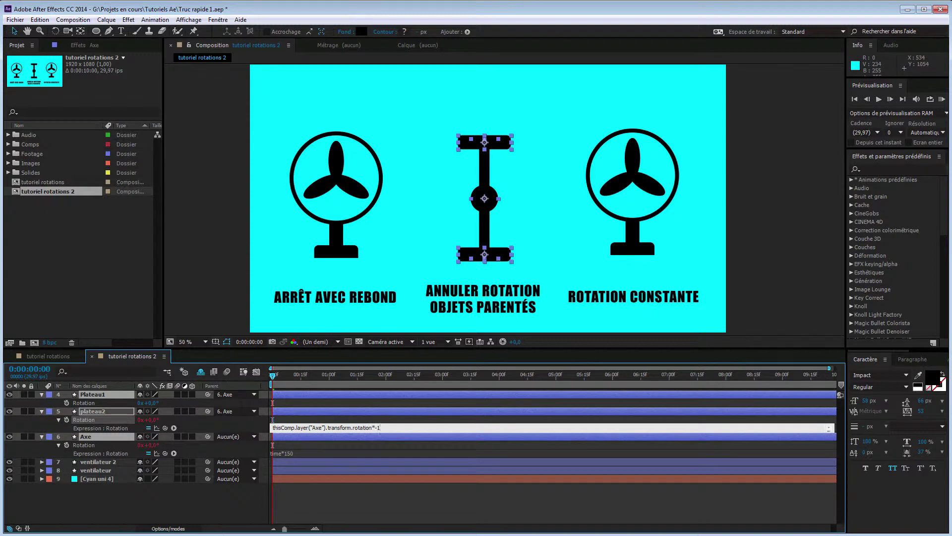
pyautogui.press('KP_Enter')
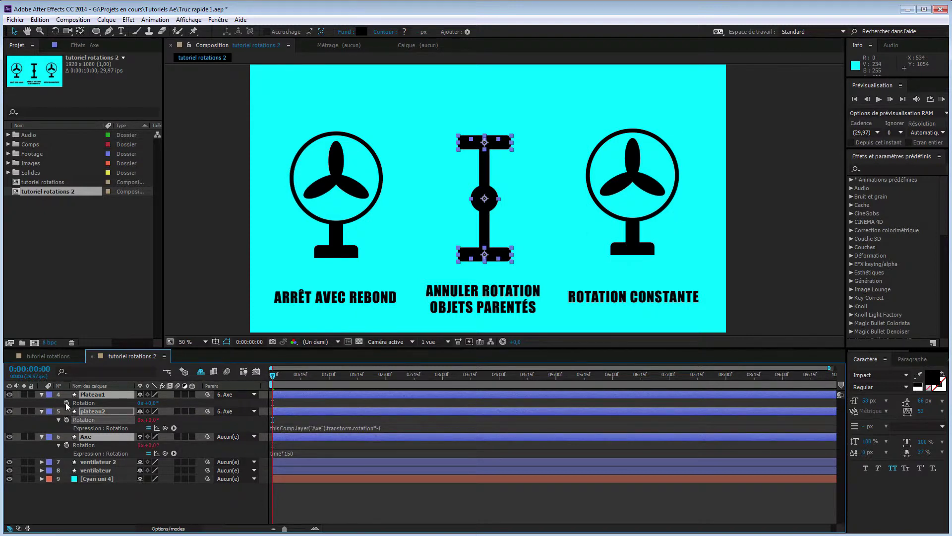
pyautogui.keyDown('alt'); pyautogui.click(66, 403); pyautogui.keyUp('alt')
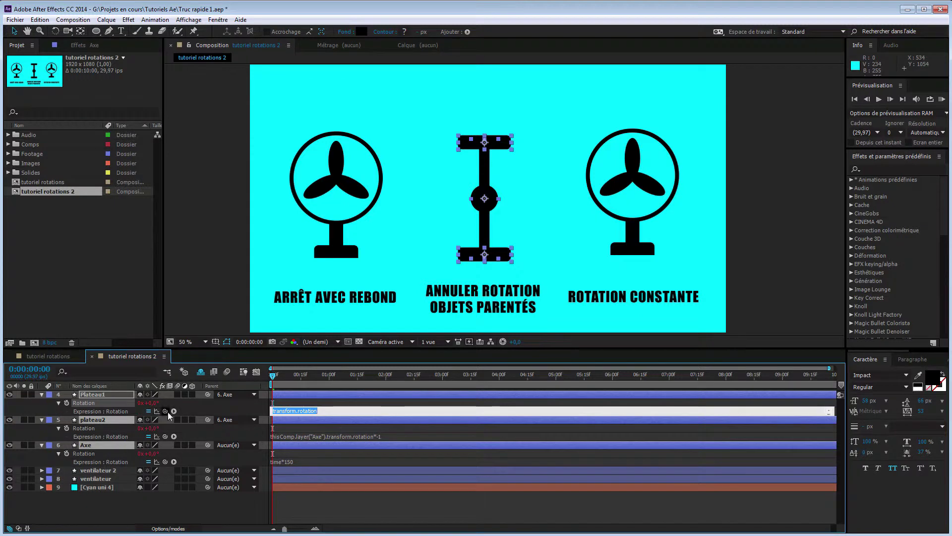
pyautogui.moveTo(165, 411); pyautogui.dragTo(88, 453)
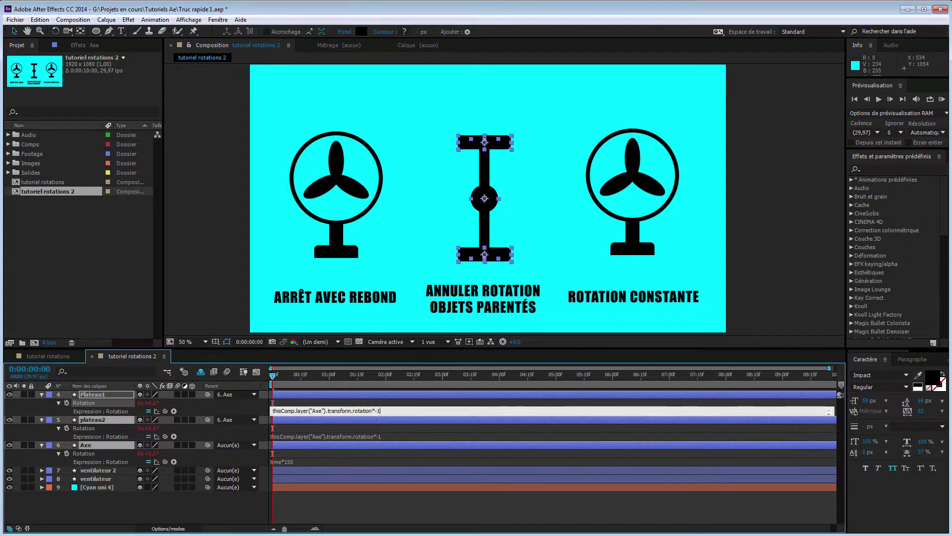
pyautogui.press('KP_Enter')
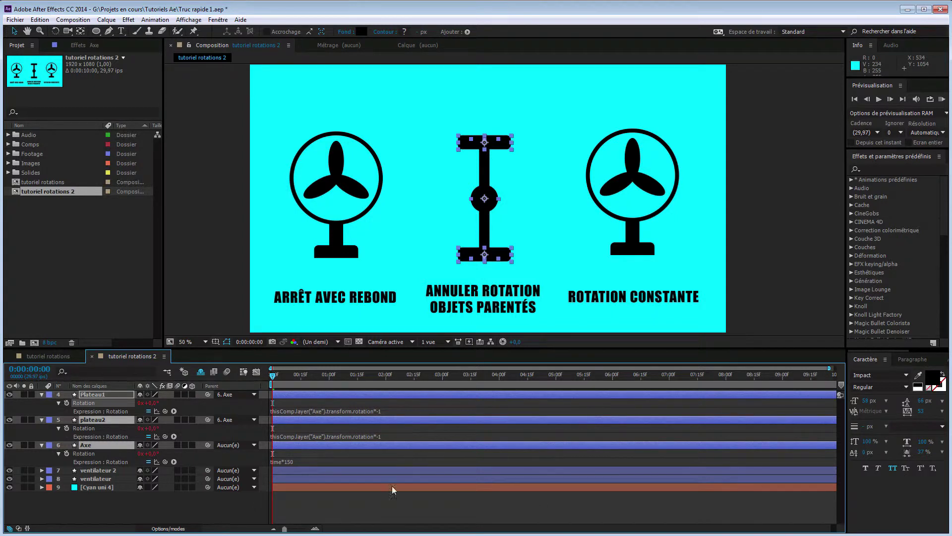
pyautogui.press('space')
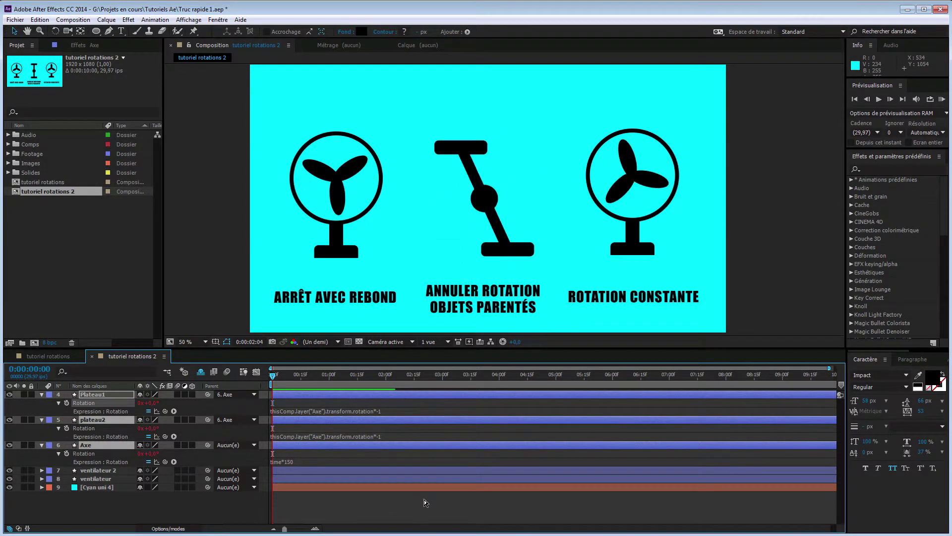